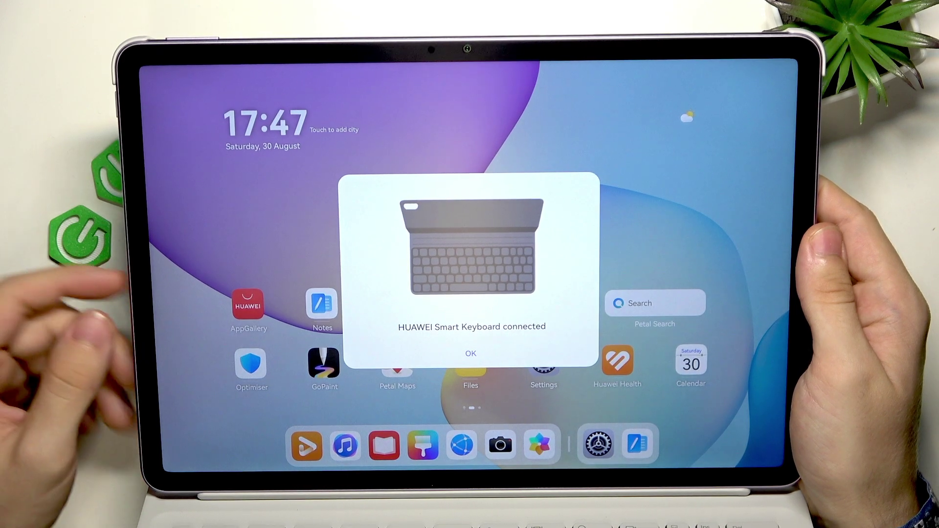
# Dismiss the 'HUAWEI Smart Keyboard connected' confirmation with OK.
pyautogui.click(481, 358)
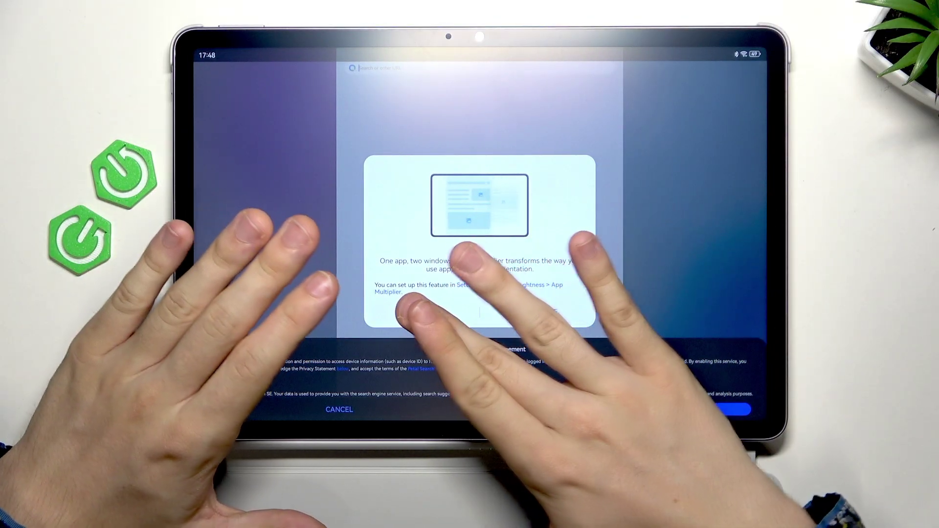
# Clear Petal Search's App Multiplier tip, user agreement, location request and scrolling tip.
pyautogui.click(415, 312)
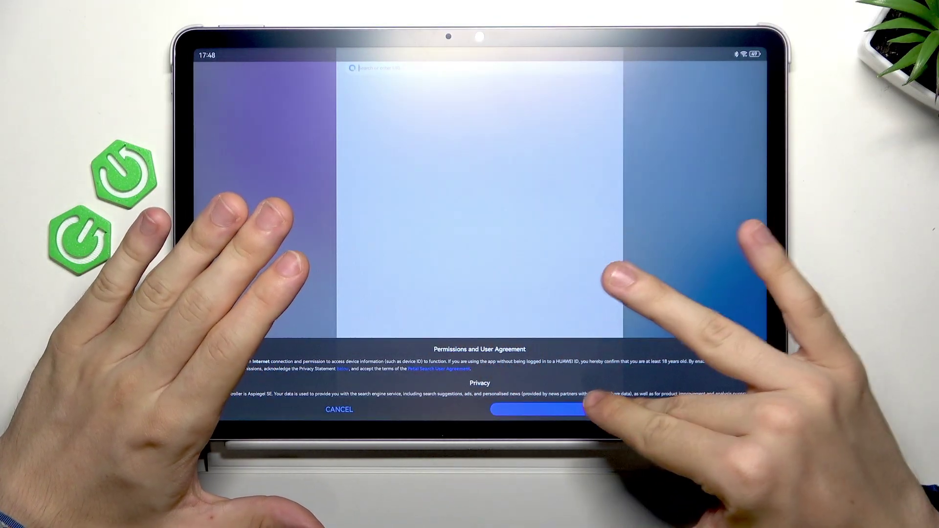
pyautogui.click(661, 409)
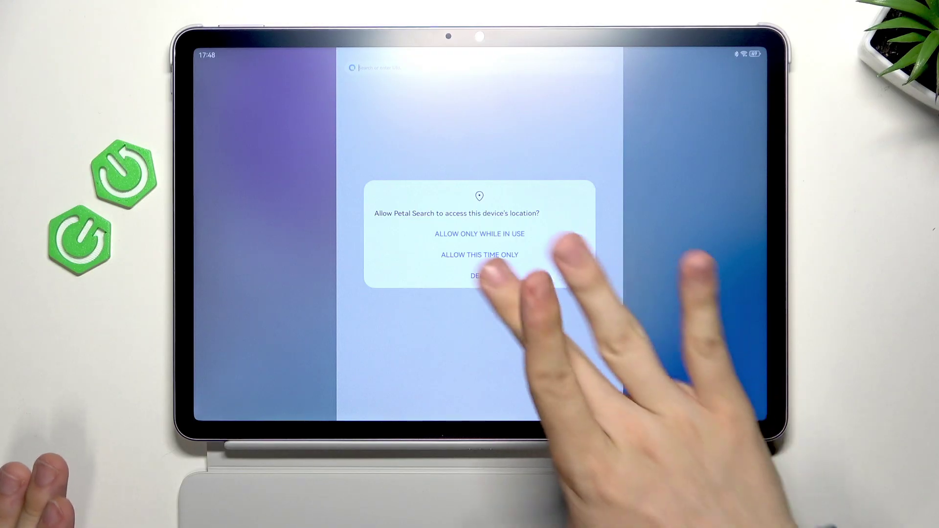
pyautogui.click(479, 234)
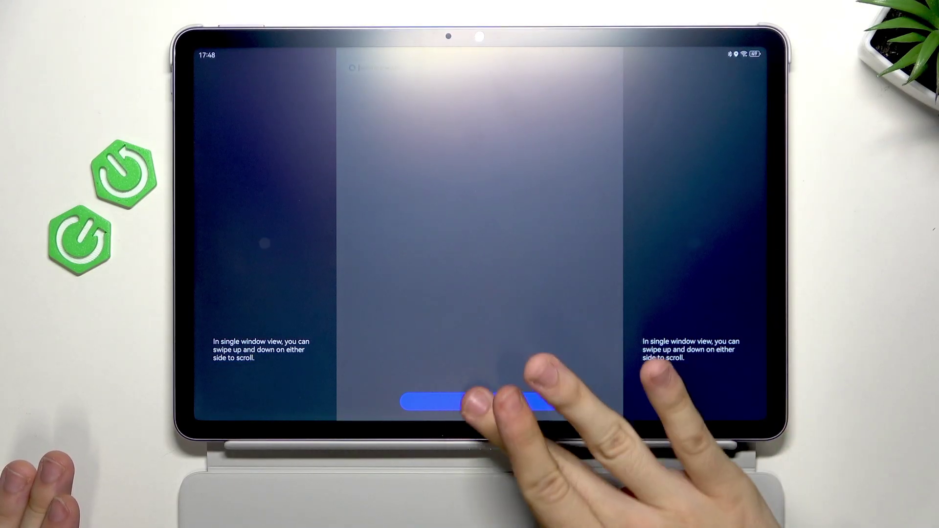
pyautogui.click(480, 402)
pyautogui.write('hardrese')
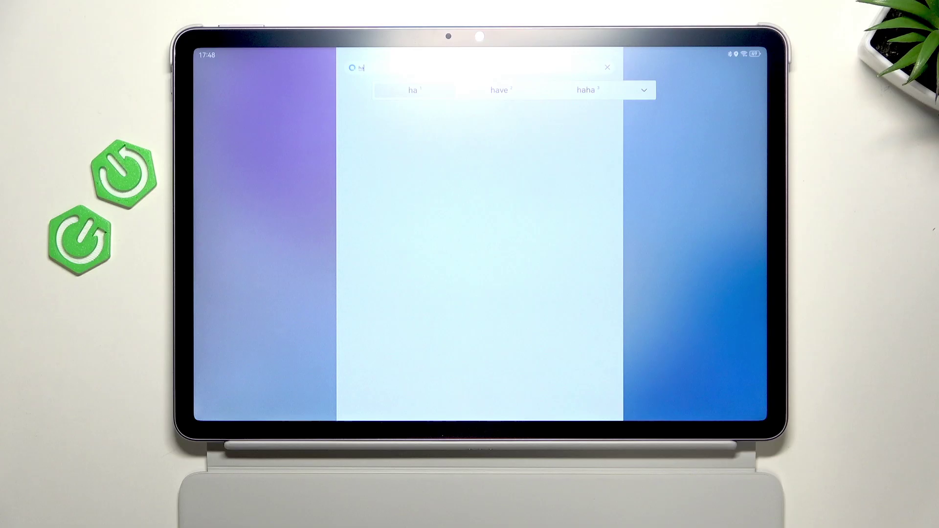
pyautogui.write('t info')
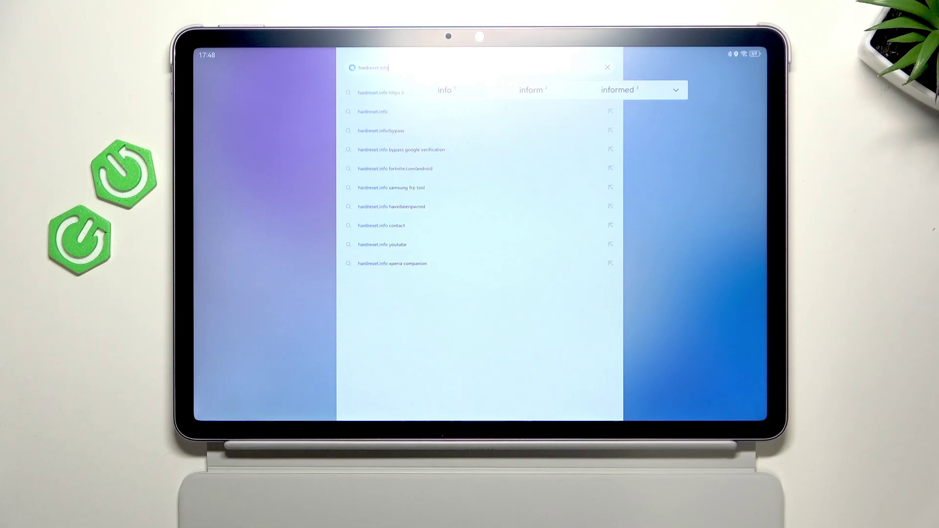
# Search hardreset.info, dismiss the default-browser and cookie prompts, then return home.
pyautogui.press('Return')
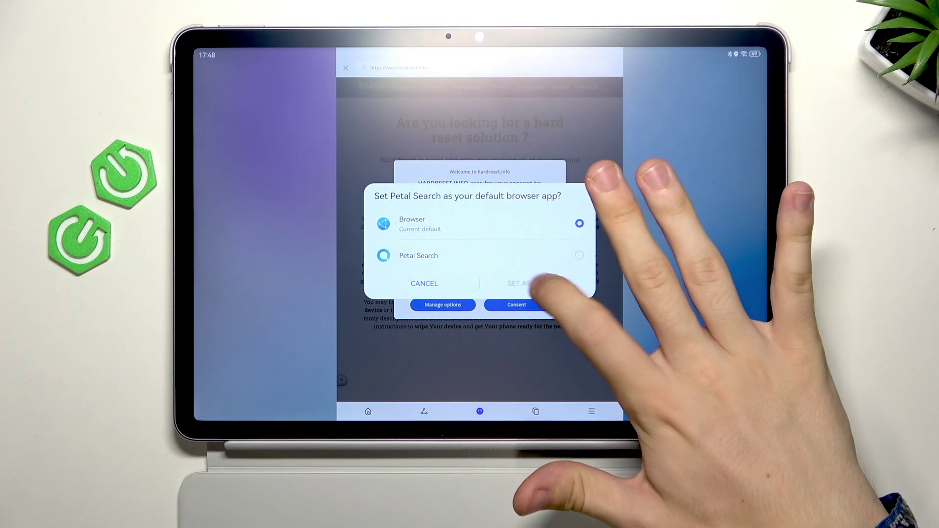
pyautogui.click(424, 283)
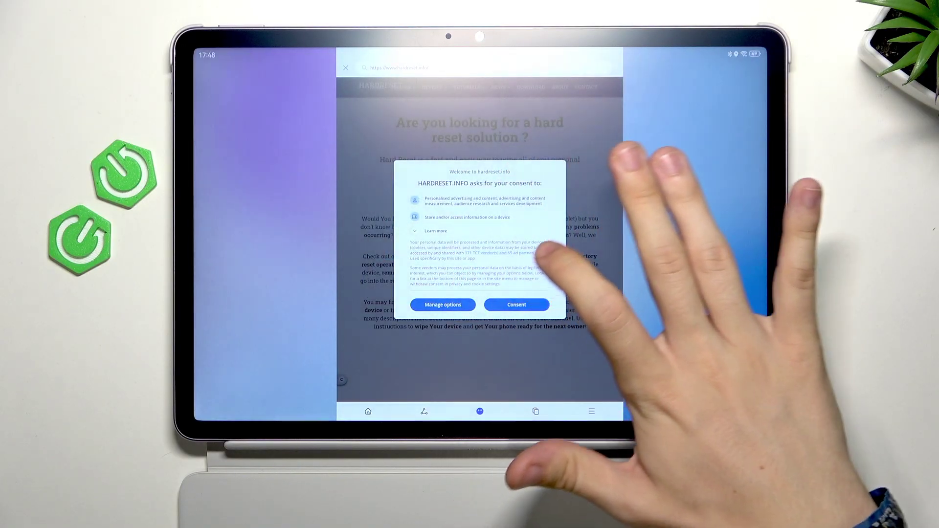
pyautogui.click(517, 304)
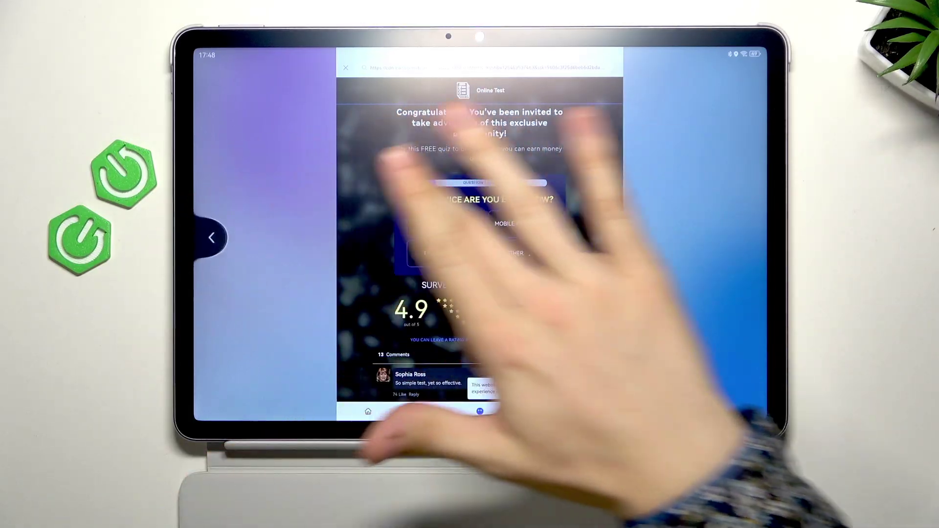
pyautogui.moveTo(211, 237); pyautogui.dragTo(514, 243)
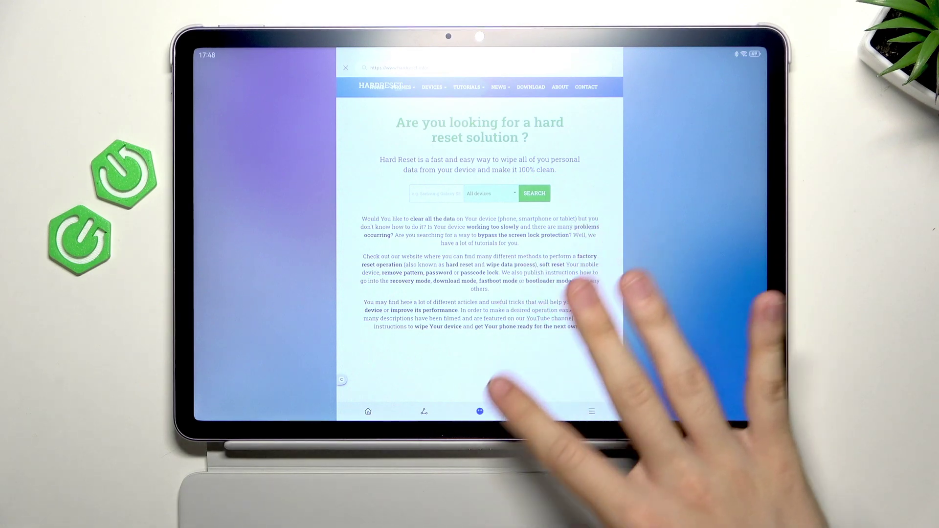
pyautogui.moveTo(529, 419); pyautogui.dragTo(543, 294)
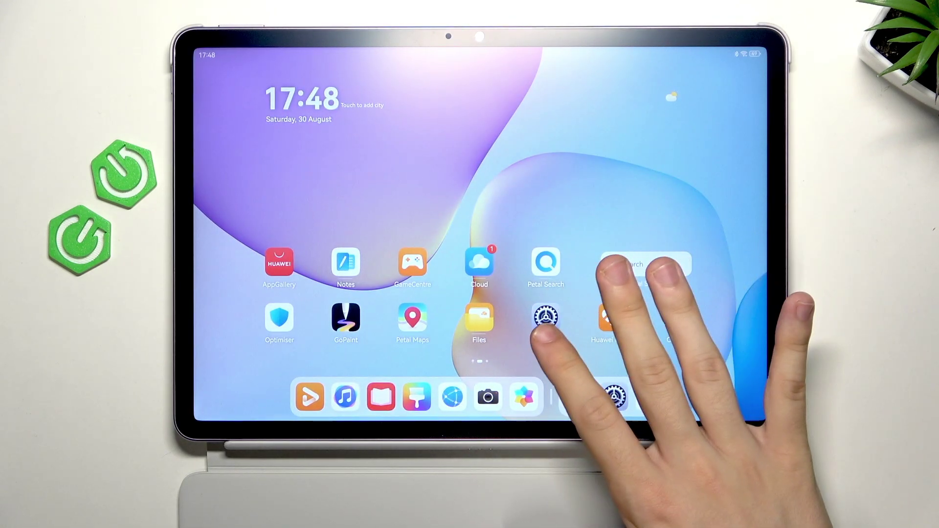
# Launch Huawei Browser from the home screen and tap AGREE on its welcome screen.
pyautogui.click(546, 317)
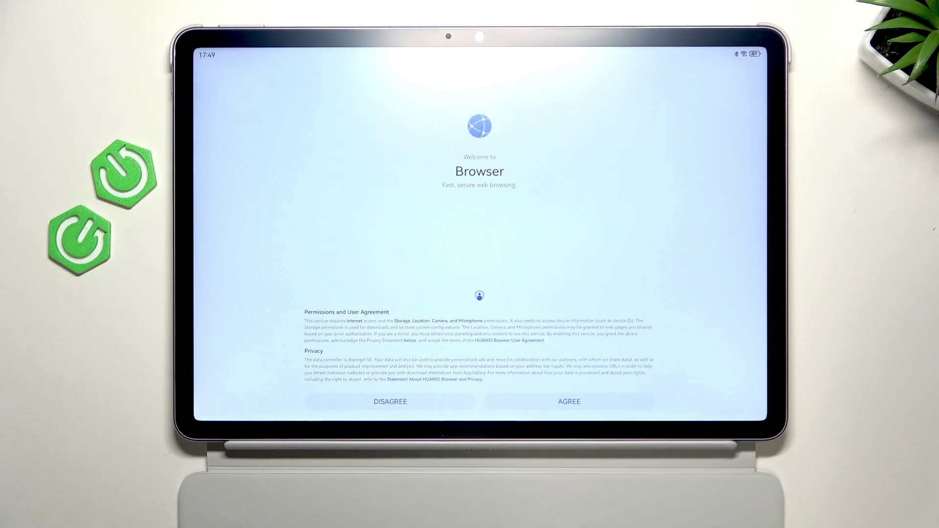
pyautogui.click(581, 401)
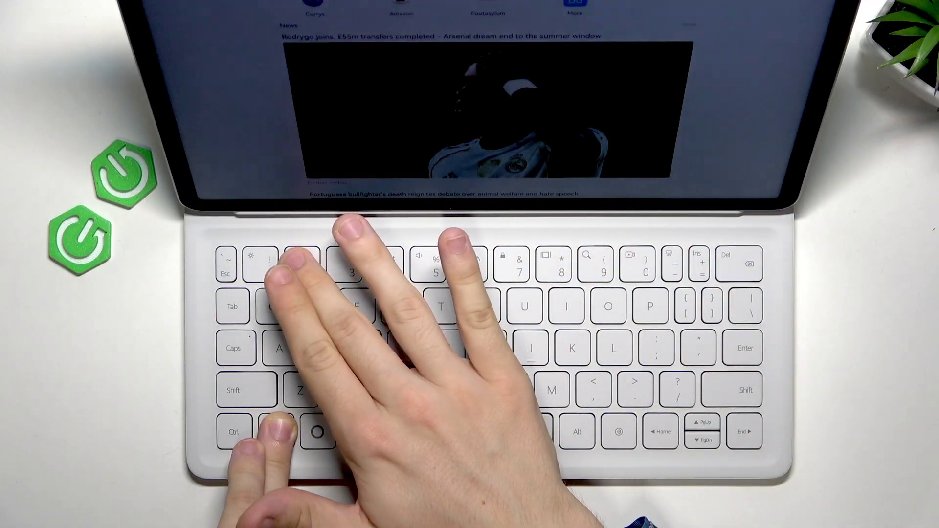
pyautogui.press('XF86MonBrightnessUp')
pyautogui.press('XF86MonBrightnessUp')
pyautogui.press('XF86MonBrightnessDown')
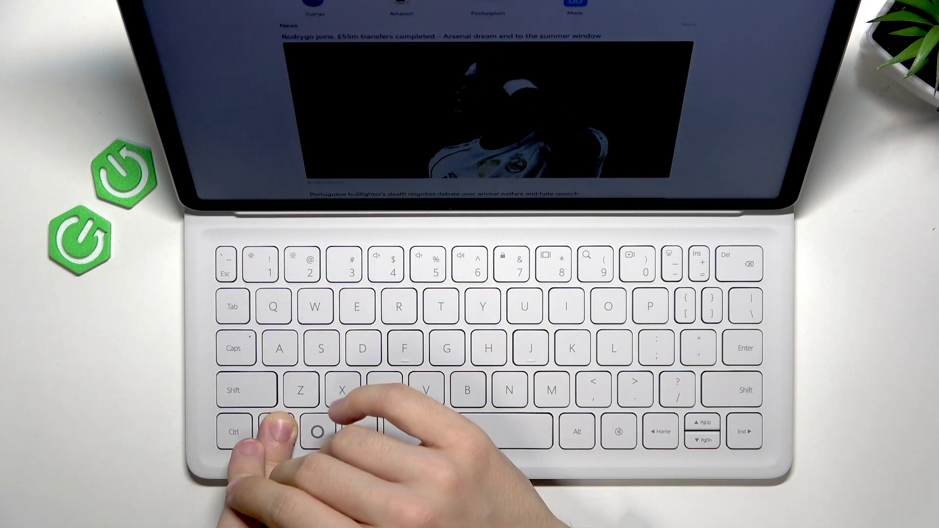